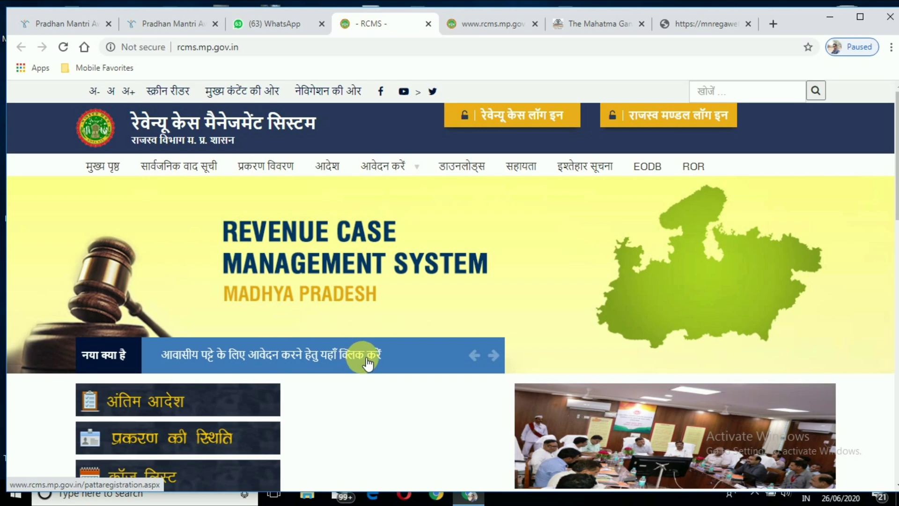
Open the residential patta application form and set the district (जिला) to Bhopal (भोपाल).
{"action": "left_click", "coordinate": [339, 357]}
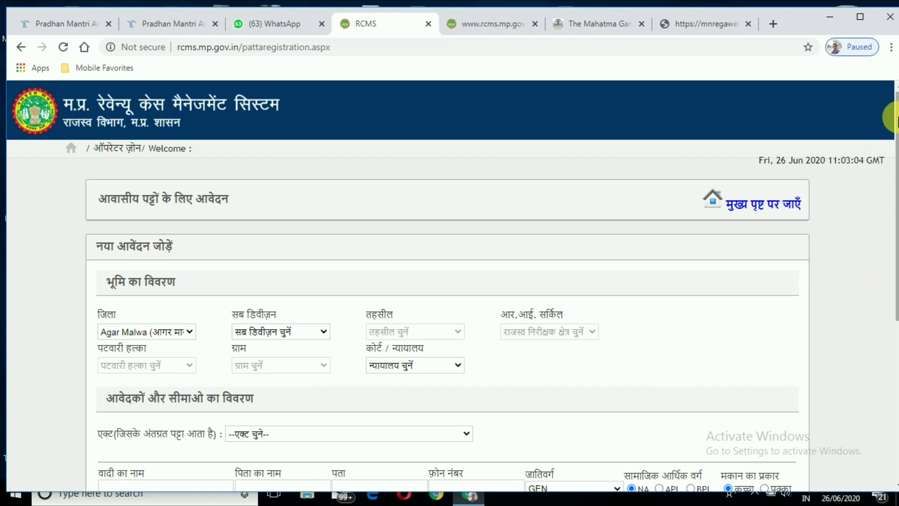
{"action": "left_click_drag", "start_coordinate": [895, 120], "coordinate": [895, 140]}
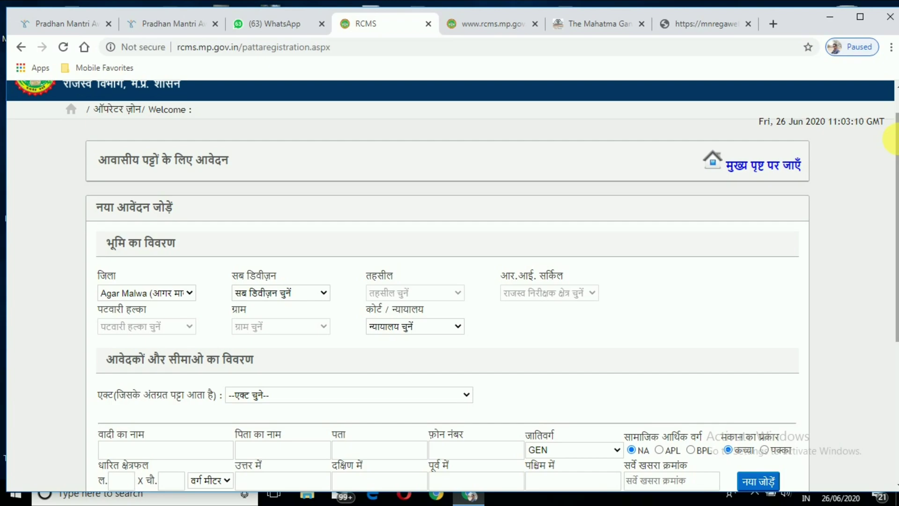
{"action": "left_click", "coordinate": [136, 294]}
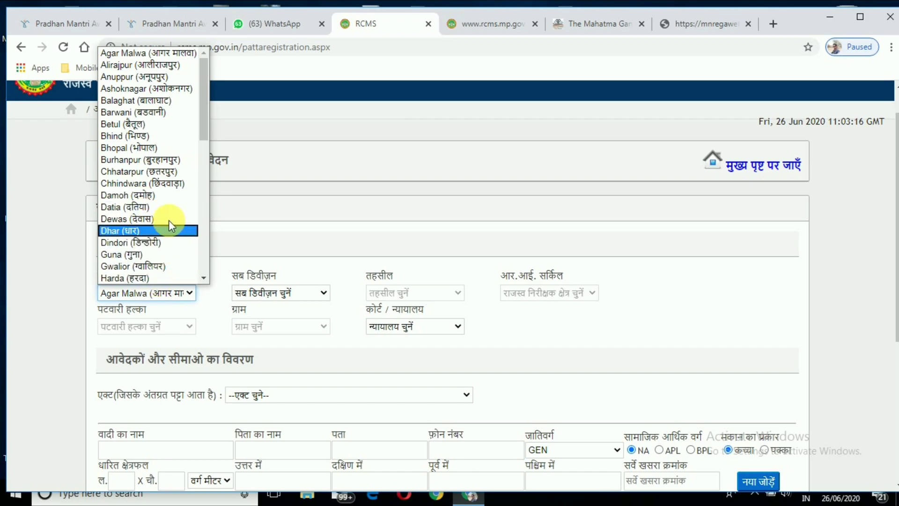
{"action": "left_click", "coordinate": [162, 147]}
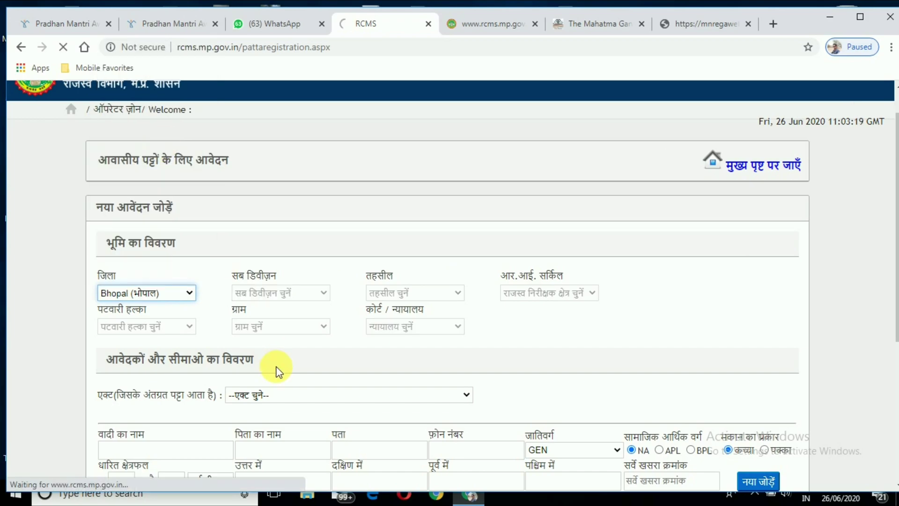
{"action": "left_click", "coordinate": [259, 294]}
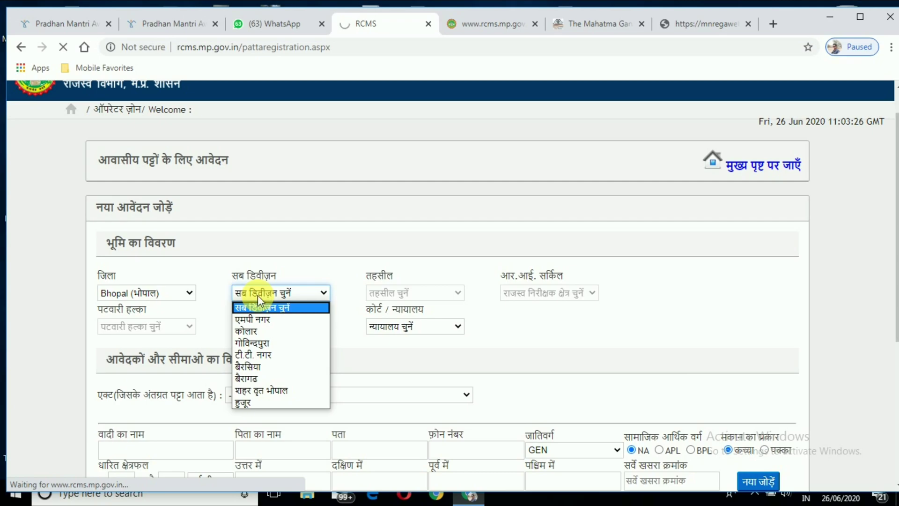
{"action": "left_click", "coordinate": [260, 319]}
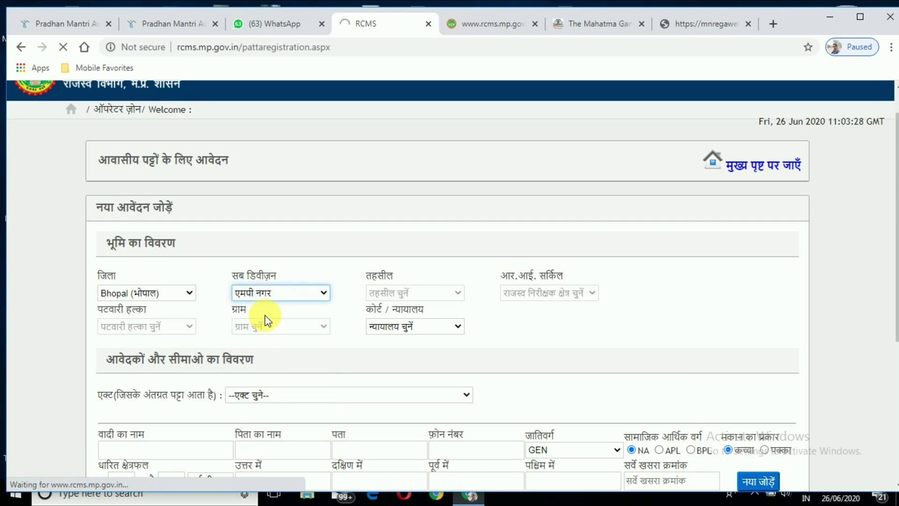
{"action": "left_click", "coordinate": [413, 293]}
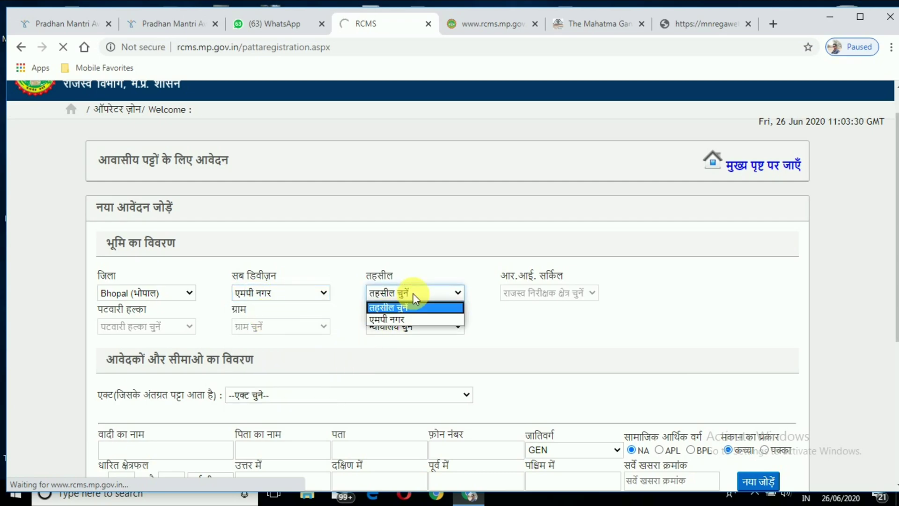
{"action": "left_click", "coordinate": [415, 319]}
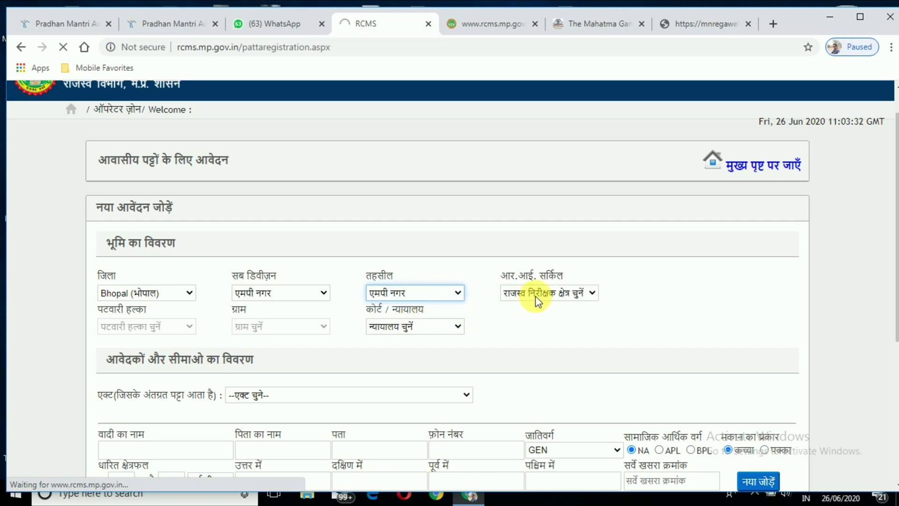
{"action": "left_click", "coordinate": [534, 295]}
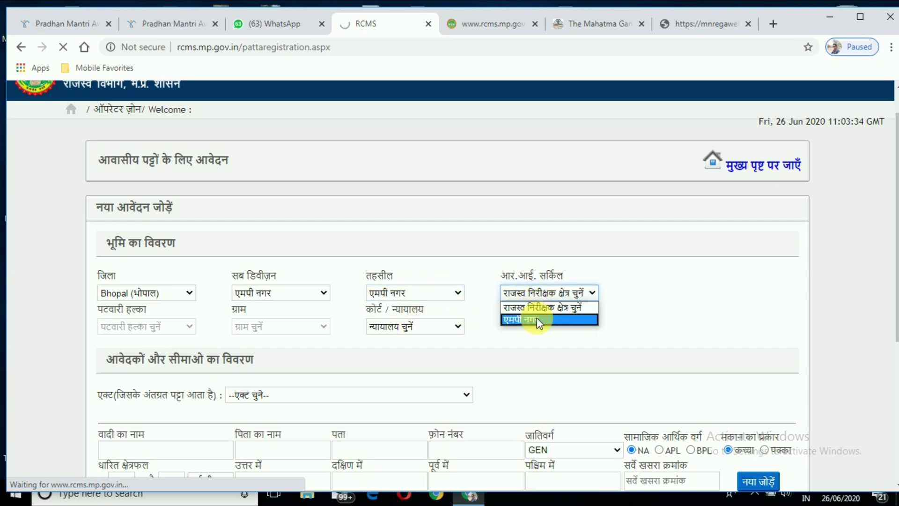
{"action": "left_click", "coordinate": [537, 322]}
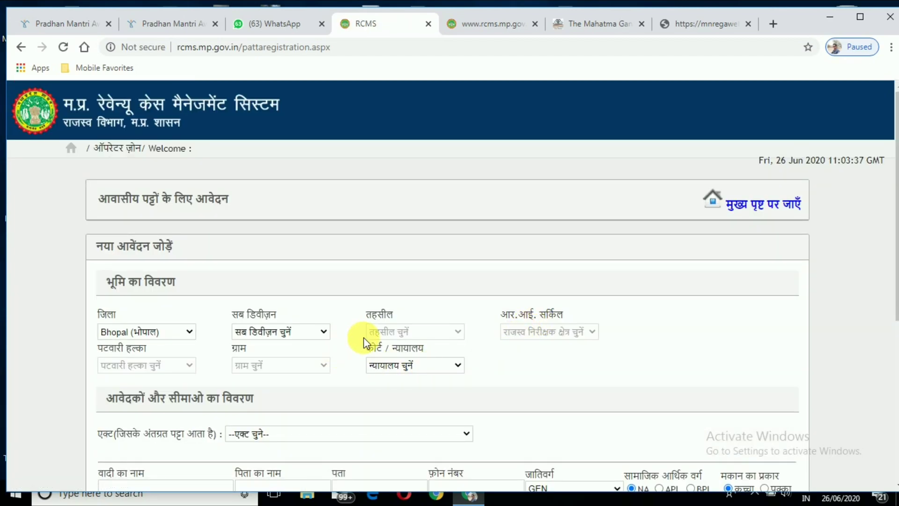
Set the sub-division, tehsil and R.I. circle of the land each to एमपी नगर.
{"action": "left_click", "coordinate": [309, 331]}
{"action": "left_click", "coordinate": [295, 359]}
{"action": "left_click", "coordinate": [389, 332]}
{"action": "left_click", "coordinate": [394, 356]}
{"action": "left_click", "coordinate": [521, 332]}
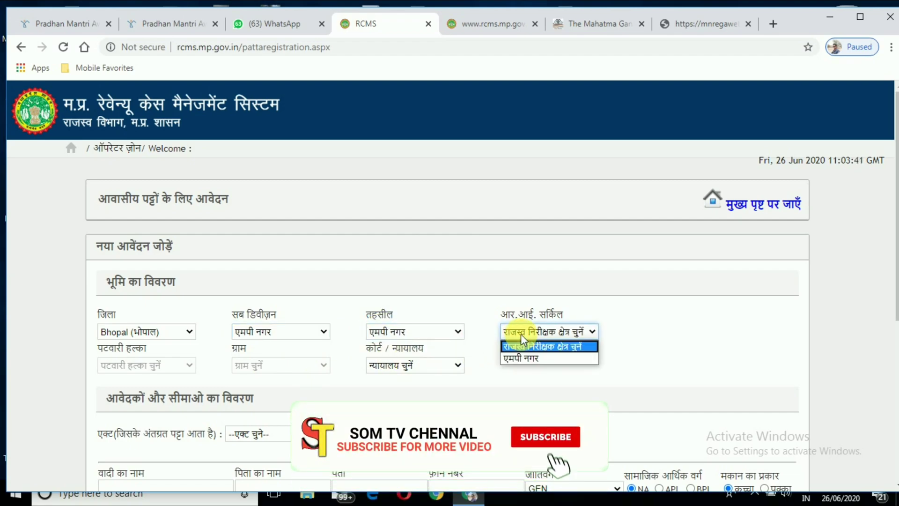
{"action": "left_click", "coordinate": [526, 358]}
Set the patwari halka to एमपी नगर, the village to एम पी नगर and the court to तहसीलदार एमपी नगर.
{"action": "left_click", "coordinate": [188, 366]}
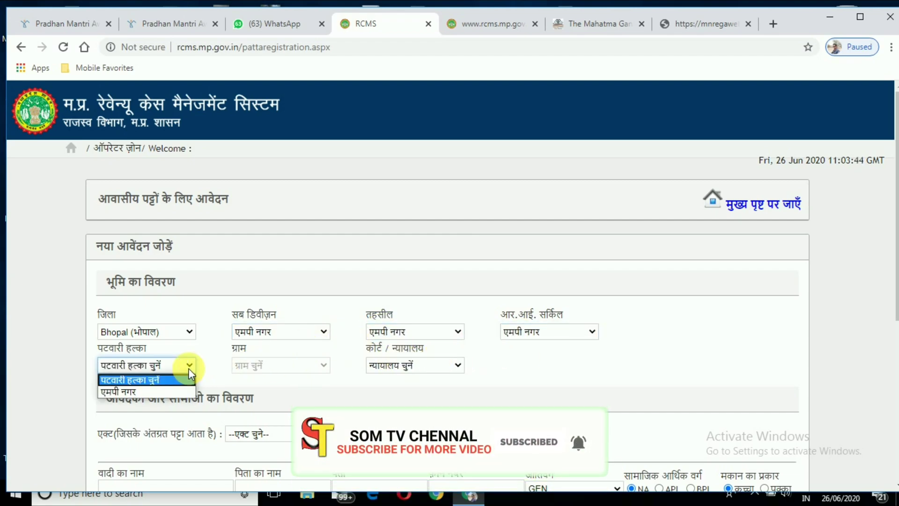
{"action": "left_click", "coordinate": [139, 393]}
{"action": "left_click", "coordinate": [269, 366]}
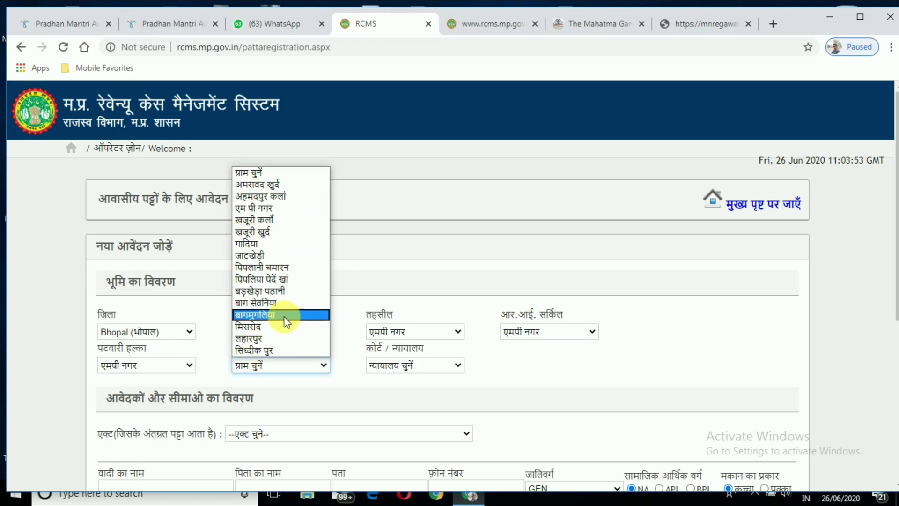
{"action": "left_click", "coordinate": [271, 211]}
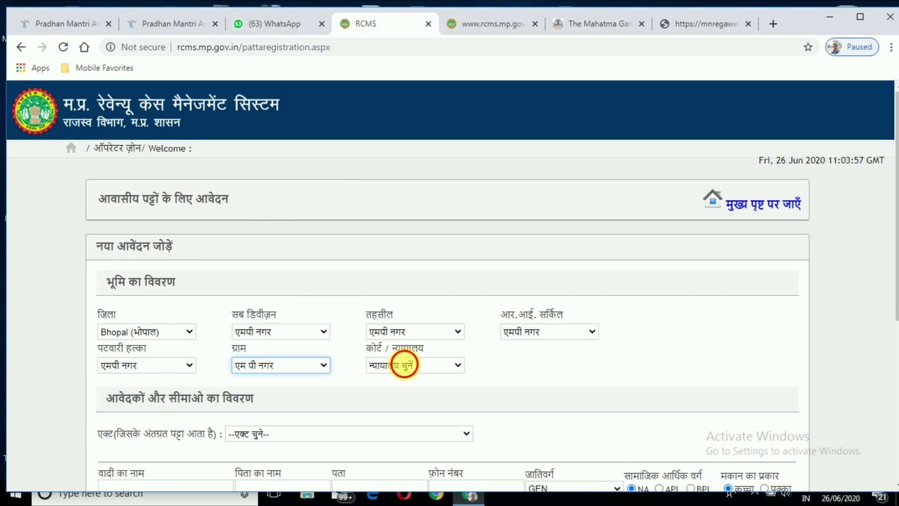
{"action": "left_click", "coordinate": [404, 366]}
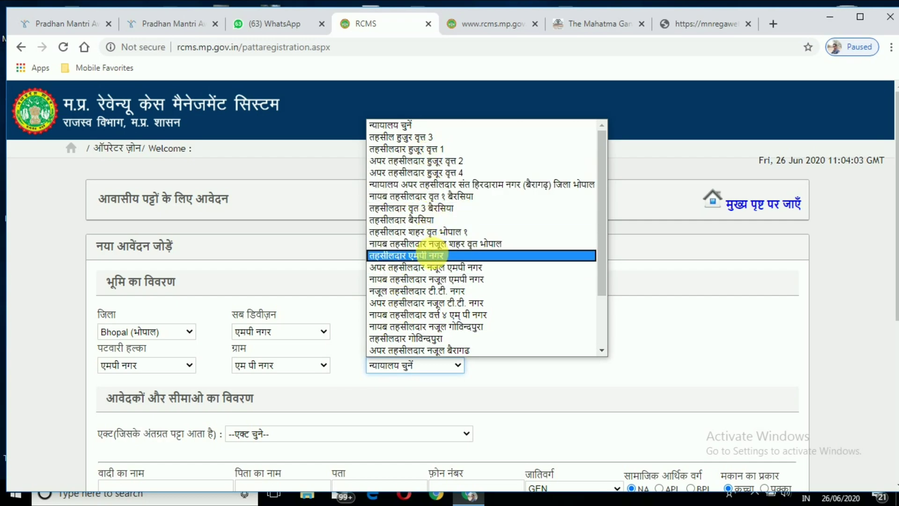
{"action": "left_click", "coordinate": [439, 255]}
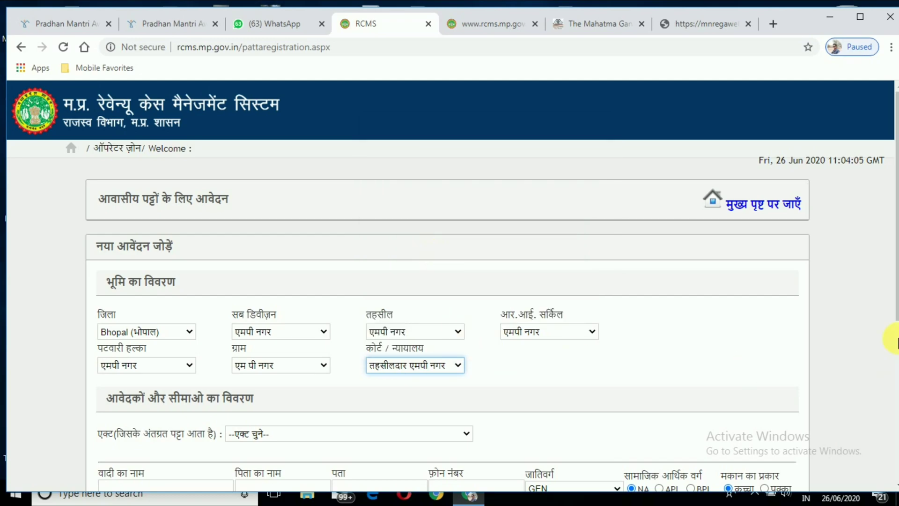
Choose म.प्र. वास स्थान दखलकार अधिनियम as the act under which the patta falls.
{"action": "left_click_drag", "start_coordinate": [896, 287], "coordinate": [896, 401]}
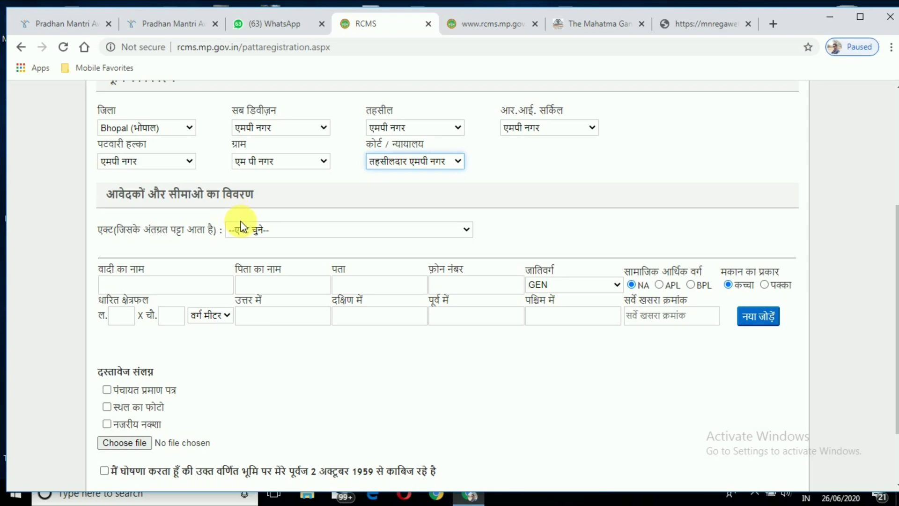
{"action": "left_click", "coordinate": [254, 234]}
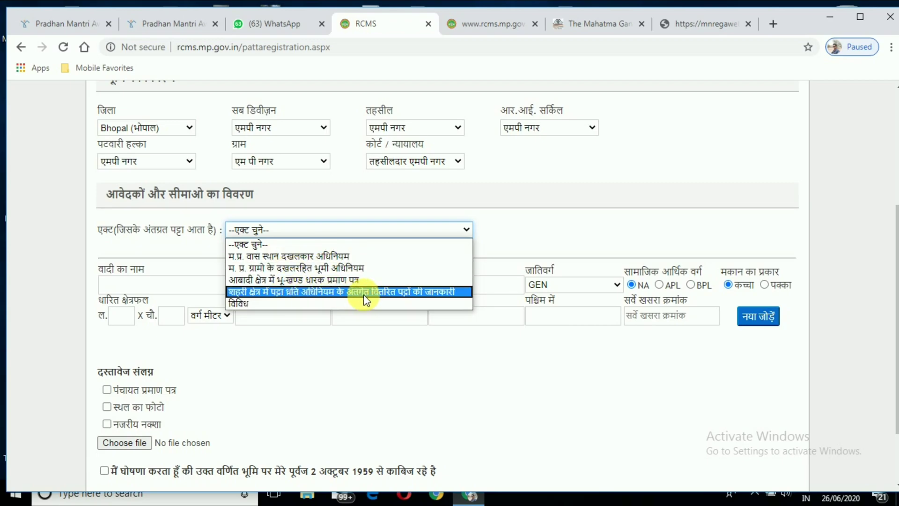
{"action": "left_click", "coordinate": [282, 257]}
Enter the applicant's name and the father's name in the applicant details.
{"action": "left_click", "coordinate": [177, 286]}
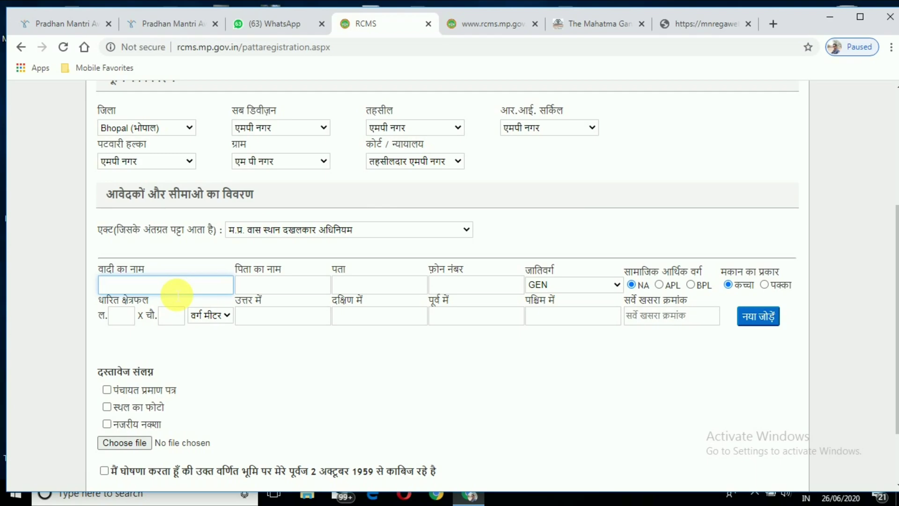
{"action": "type", "text": "ram"}
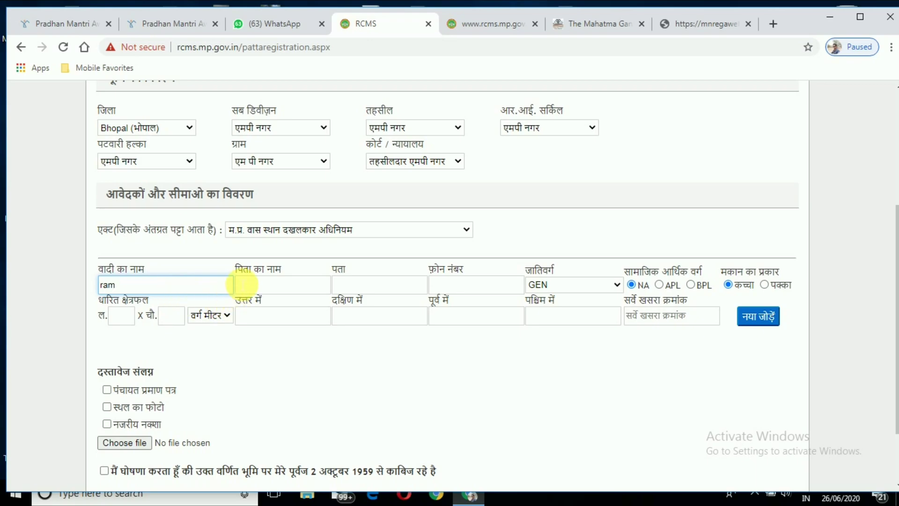
{"action": "left_click", "coordinate": [252, 284]}
{"action": "type", "text": "mohan"}
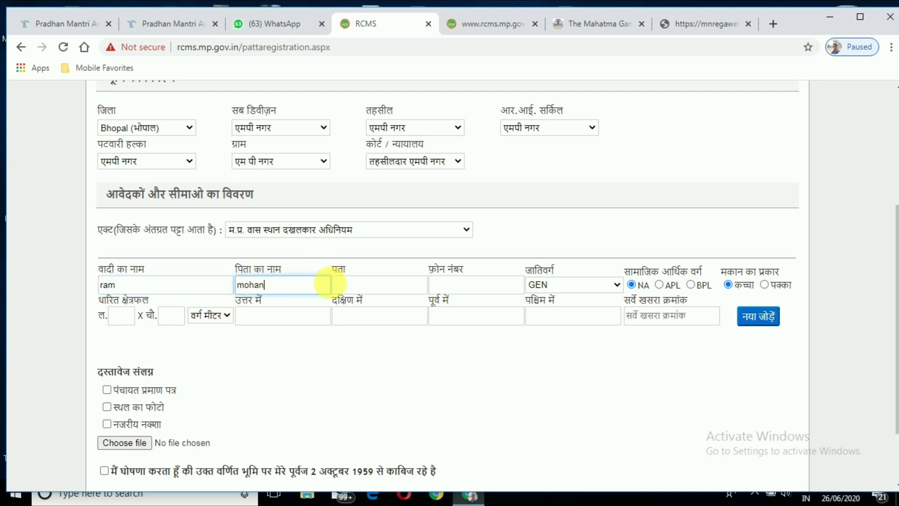
Fill in the applicant's address in Hindi and a ten-digit phone number.
{"action": "left_click", "coordinate": [372, 290]}
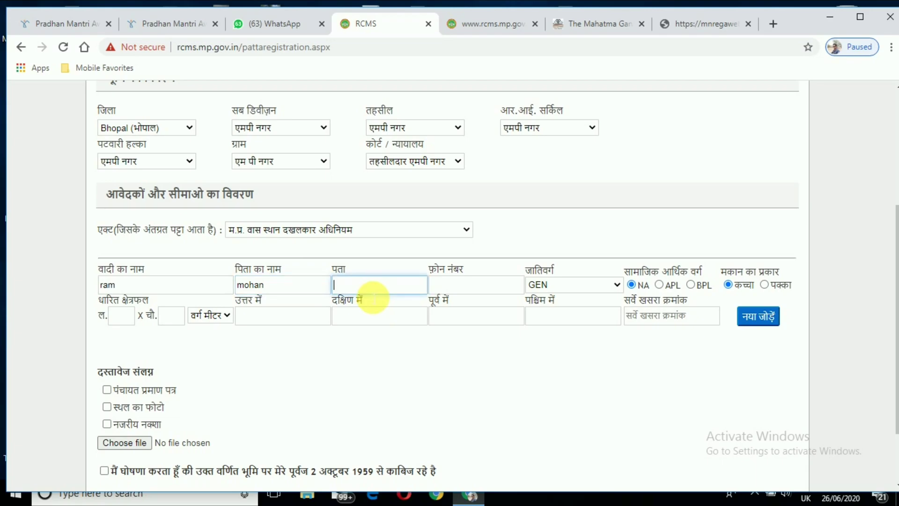
{"action": "type", "text": "e"}
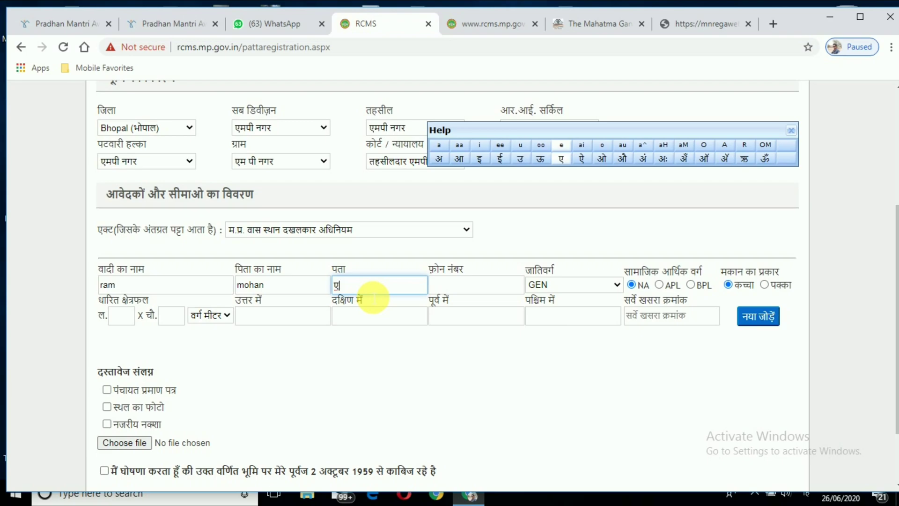
{"action": "type", "text": "m pee"}
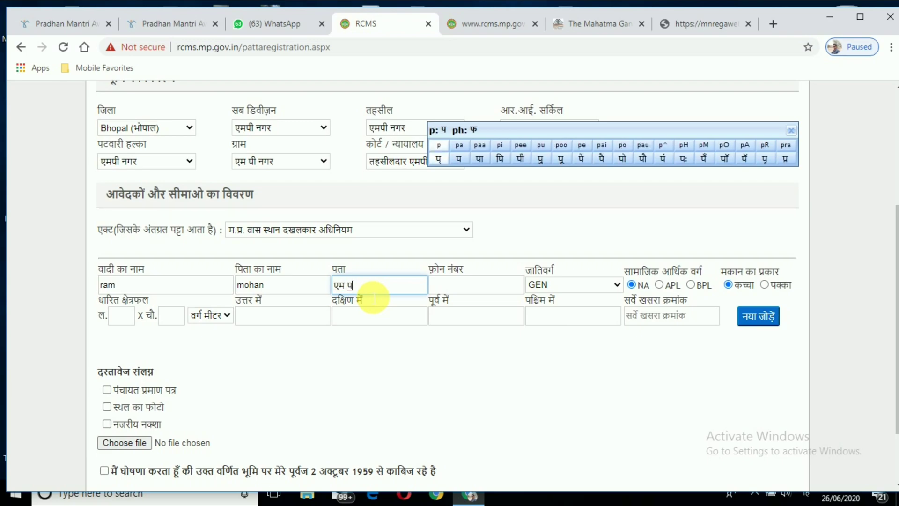
{"action": "type", "text": " nagar"}
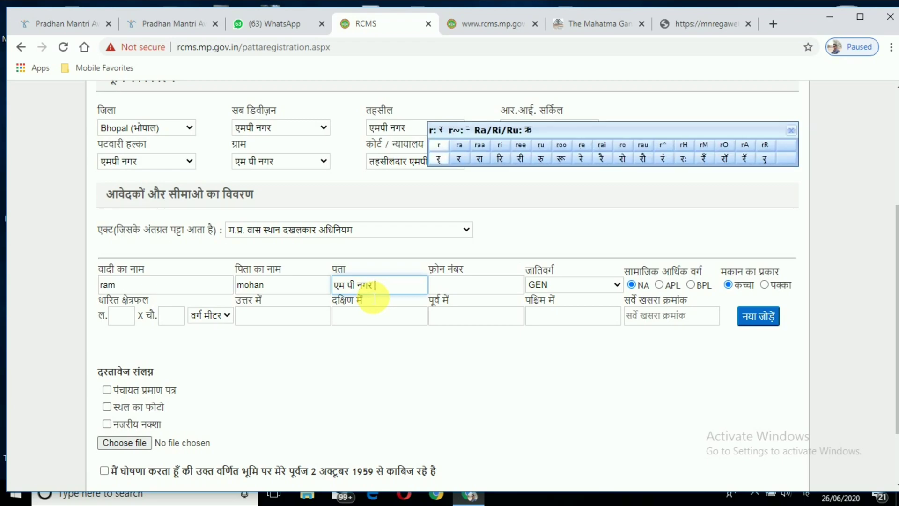
{"action": "left_click", "coordinate": [457, 290]}
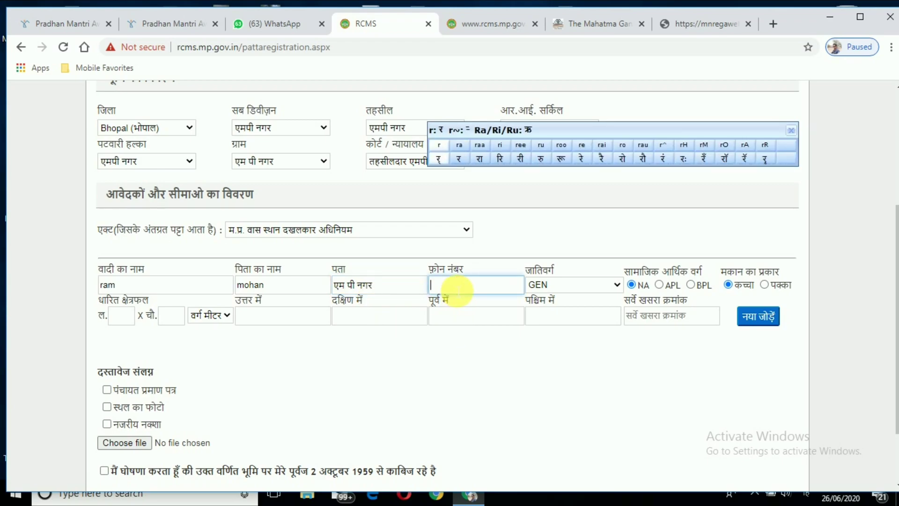
{"action": "type", "text": "00000000000"}
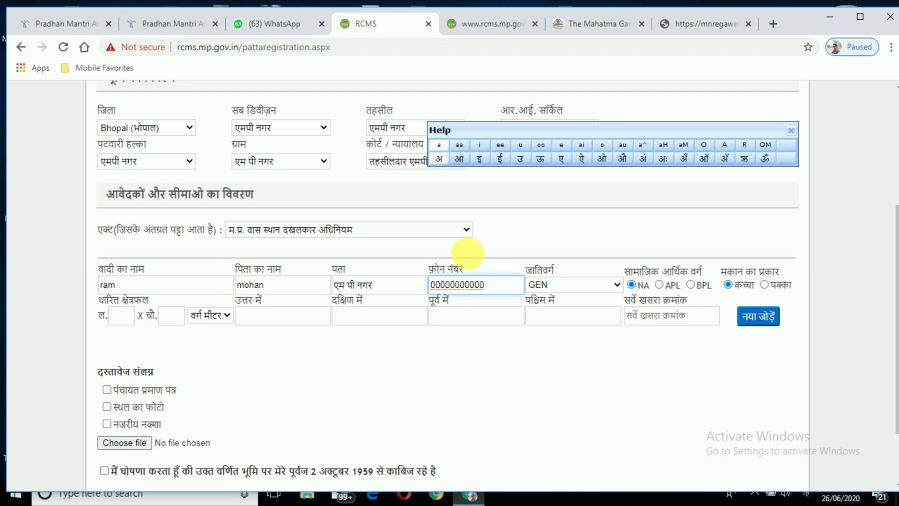
{"action": "key", "text": "BackSpace"}
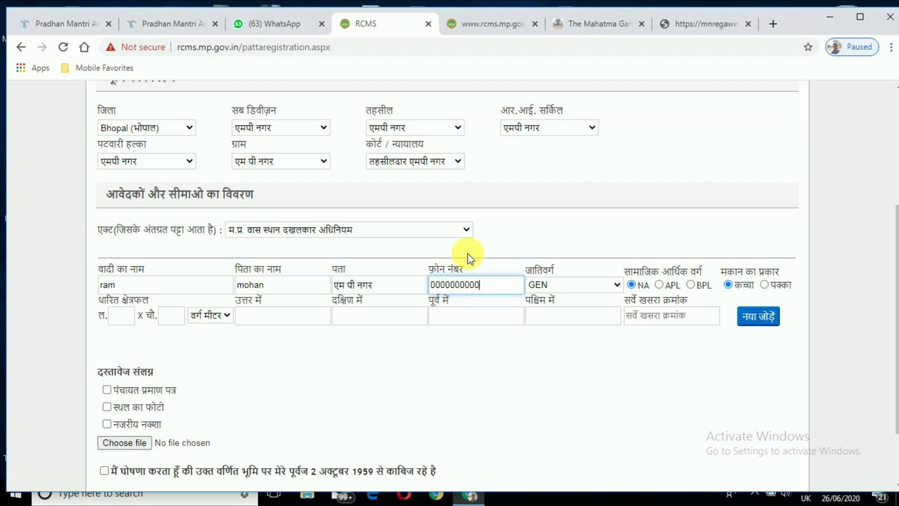
Set the applicant's caste category to GEN, the socio-economic class to APL and the house type to कच्चा.
{"action": "left_click", "coordinate": [583, 284]}
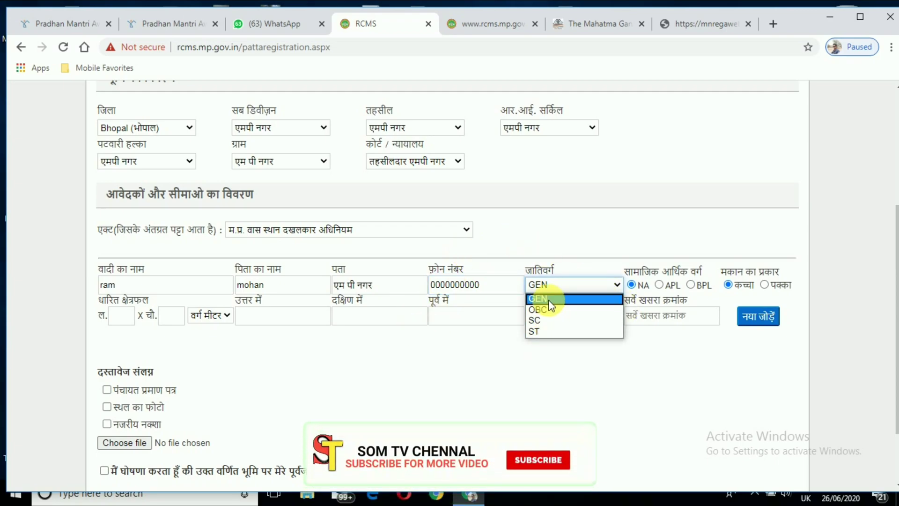
{"action": "left_click", "coordinate": [553, 300]}
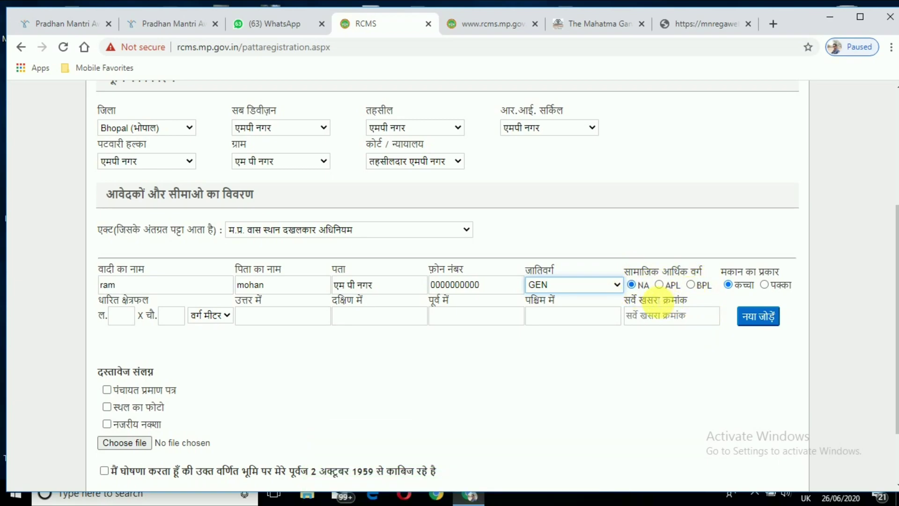
{"action": "left_click", "coordinate": [659, 285]}
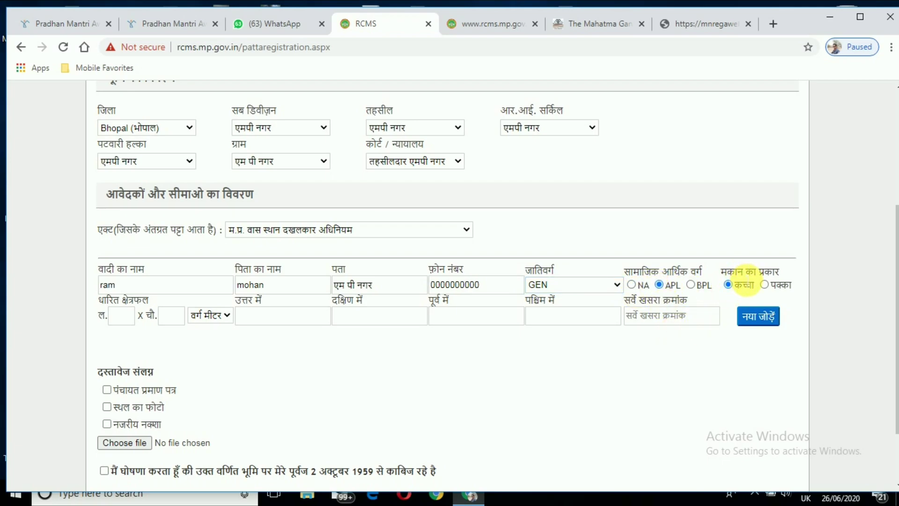
{"action": "left_click", "coordinate": [768, 284]}
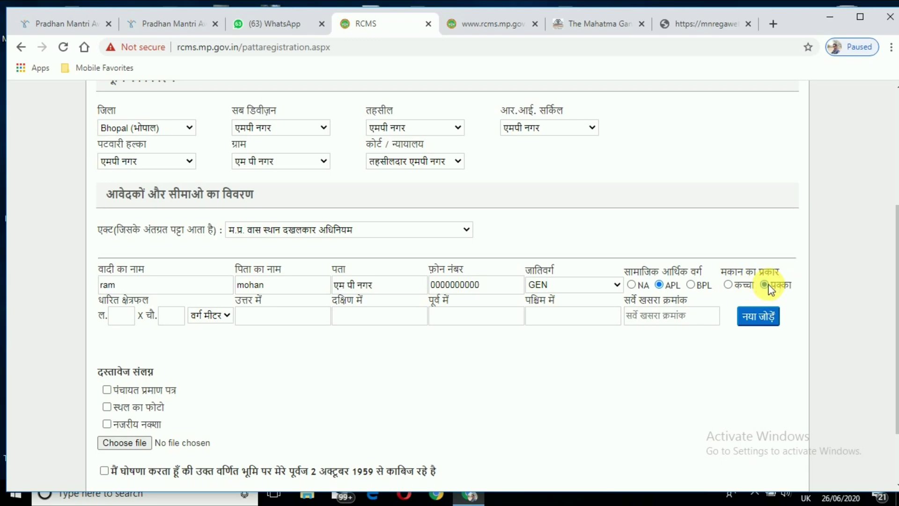
{"action": "left_click", "coordinate": [728, 284]}
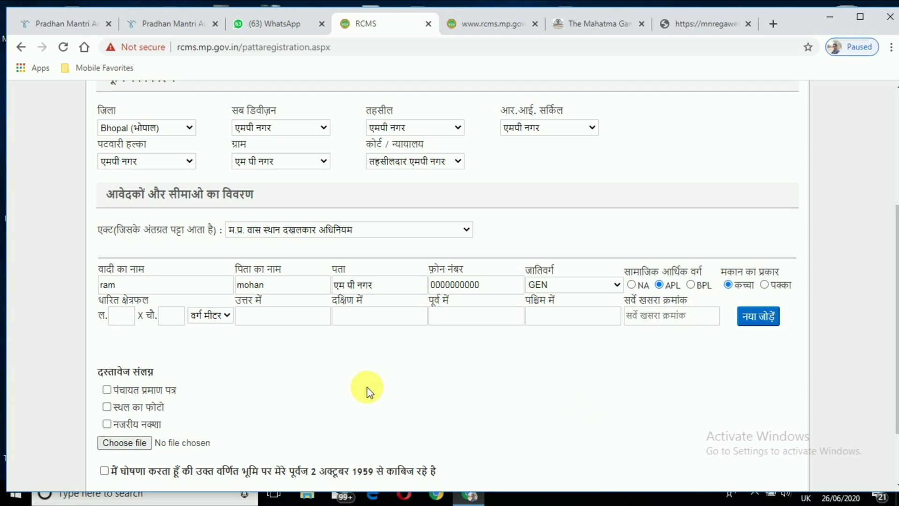
Enter the held plot area as length 25 and width 40.
{"action": "left_click", "coordinate": [123, 317]}
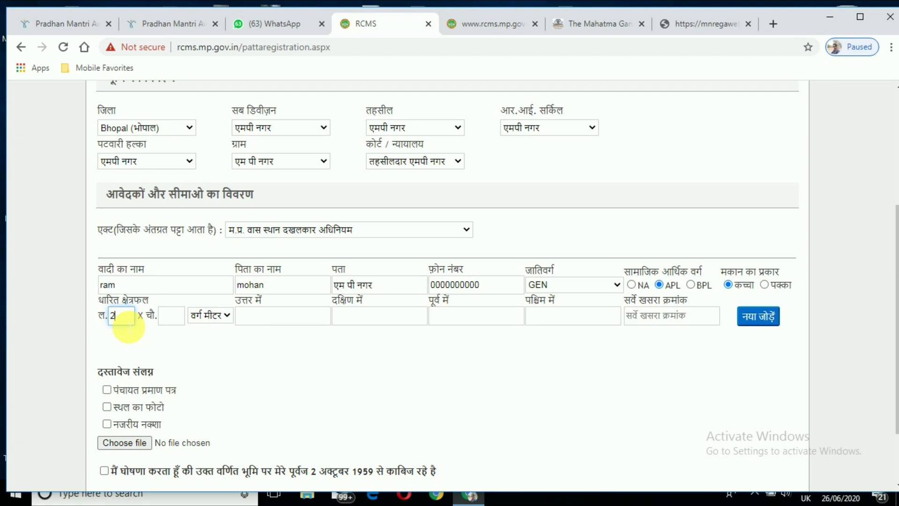
{"action": "left_click", "coordinate": [172, 318]}
{"action": "type", "text": "40"}
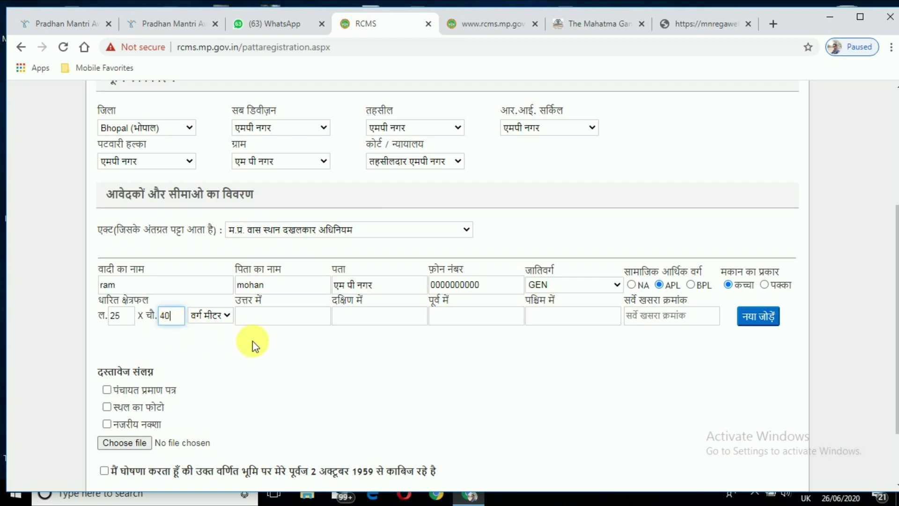
Set the unit of the held plot area to वर्ग फुट and enter road as the northern boundary.
{"action": "left_click", "coordinate": [215, 316]}
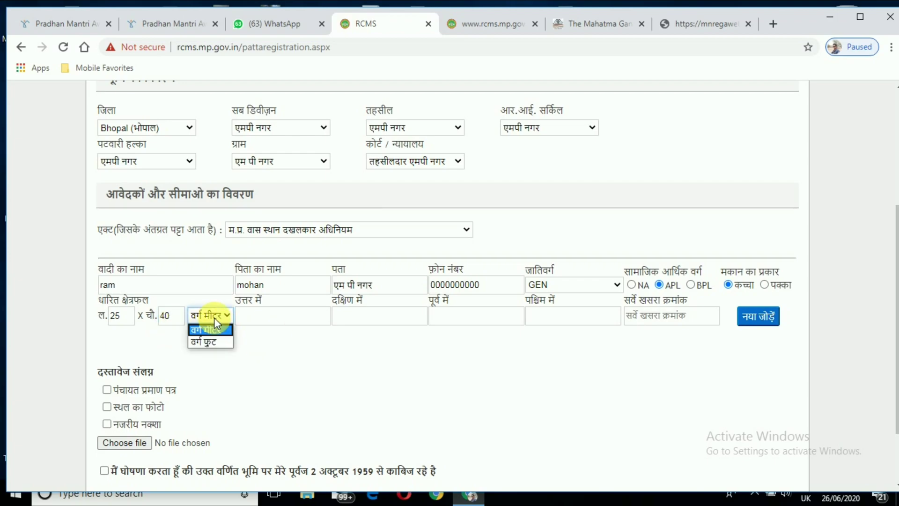
{"action": "left_click", "coordinate": [213, 343]}
{"action": "left_click", "coordinate": [247, 317]}
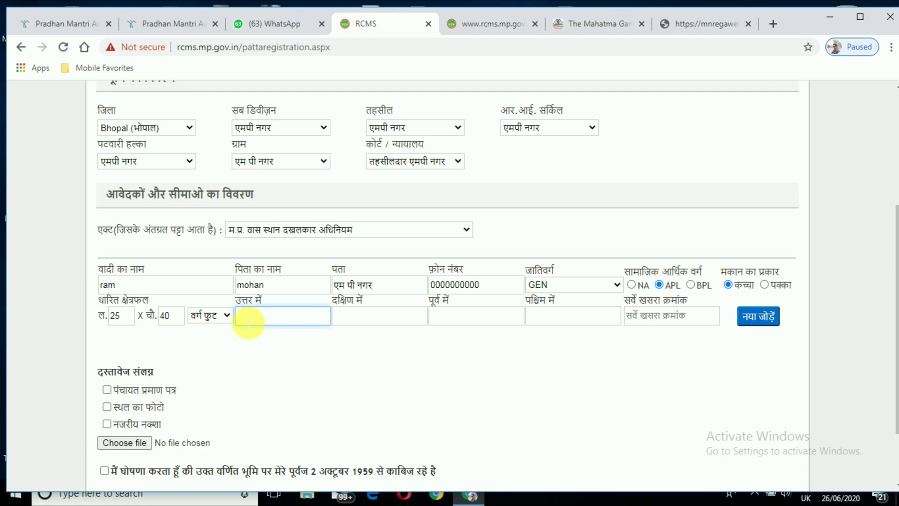
{"action": "type", "text": "road"}
Enter the remaining plot boundaries: the named neighbour's house to the south, road to the east and talab to the west.
{"action": "left_click", "coordinate": [401, 321]}
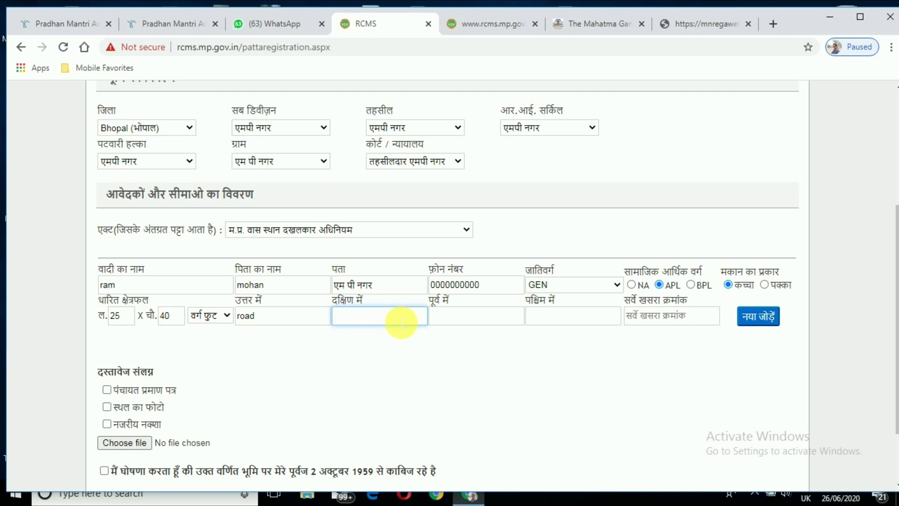
{"action": "type", "text": "syam ka makan"}
{"action": "left_click", "coordinate": [481, 323]}
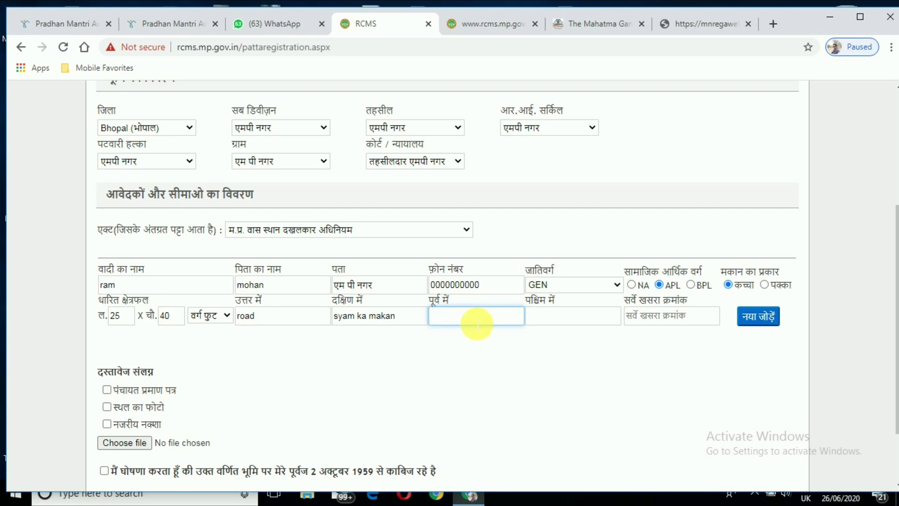
{"action": "type", "text": "road"}
{"action": "left_click", "coordinate": [544, 317]}
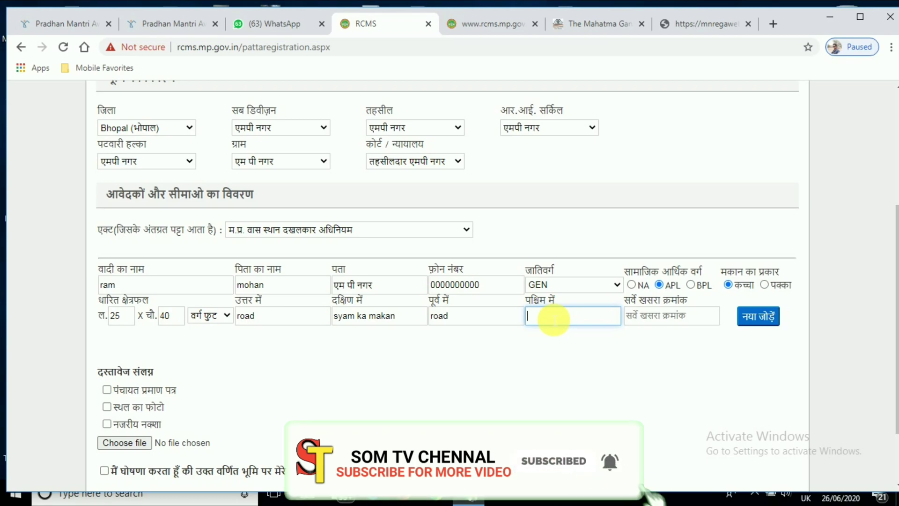
{"action": "type", "text": "talab"}
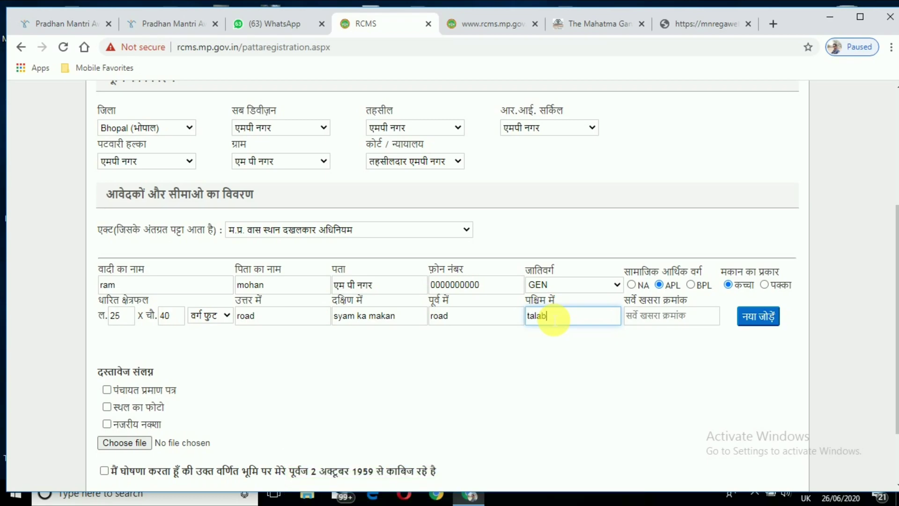
Enter survey khasra number 101 and add the completed applicant entry to the application.
{"action": "left_click", "coordinate": [662, 316]}
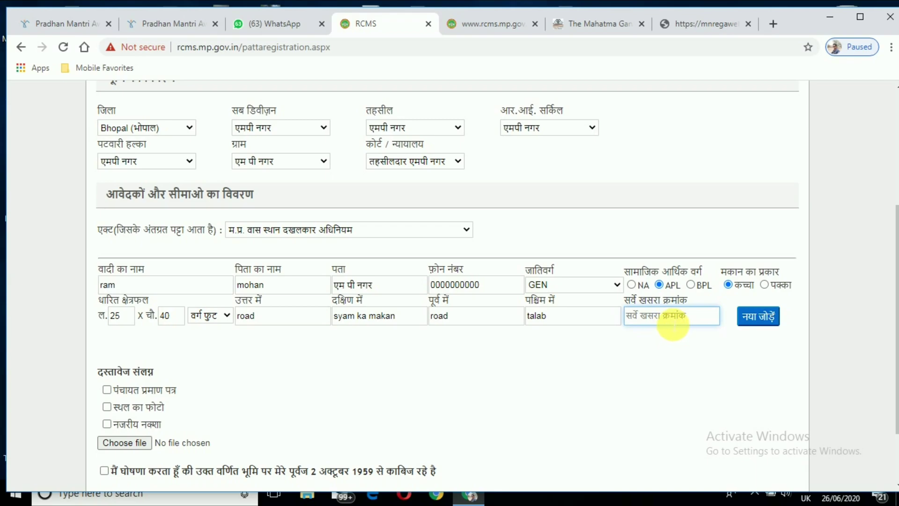
{"action": "type", "text": "101"}
{"action": "left_click", "coordinate": [747, 323]}
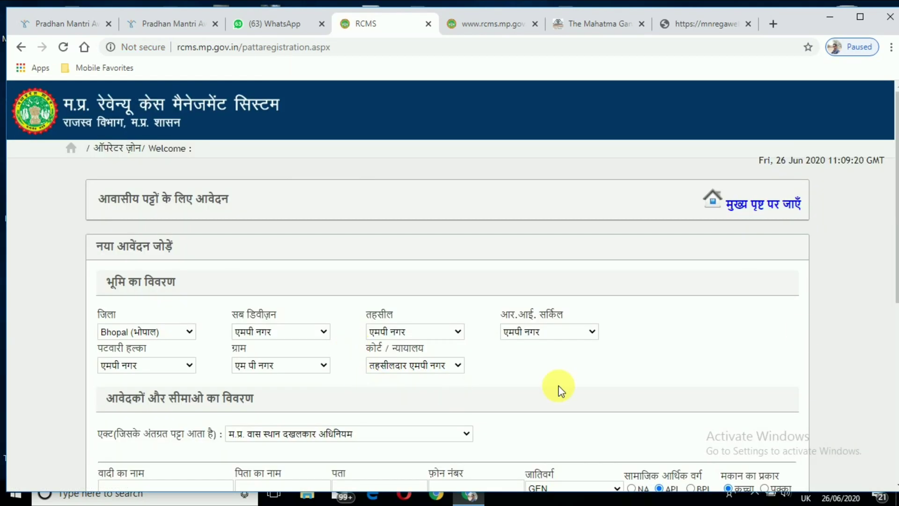
Attach the JPEG supporting document and accept the declaration of ancestral possession of the land since 2 October 1959.
{"action": "left_click_drag", "start_coordinate": [896, 253], "coordinate": [895, 353]}
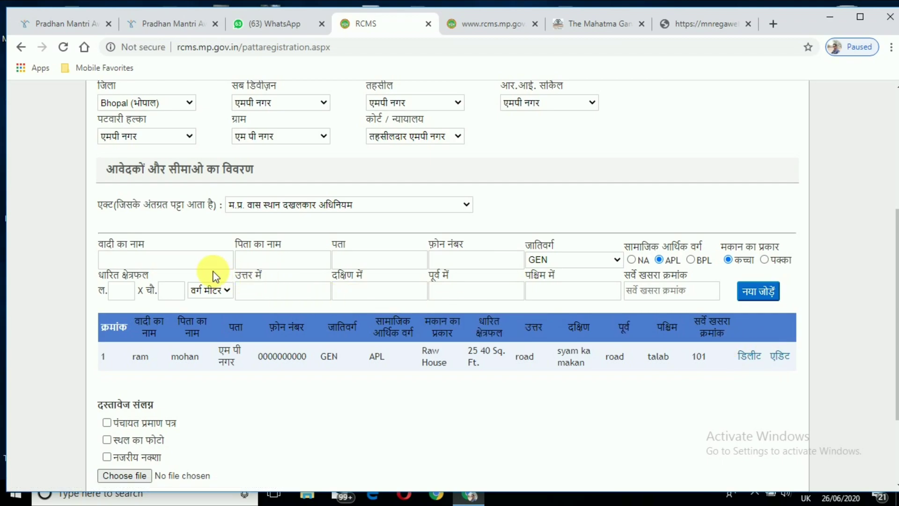
{"action": "scroll", "coordinate": [886, 284], "scroll_direction": "down", "scroll_amount": 2}
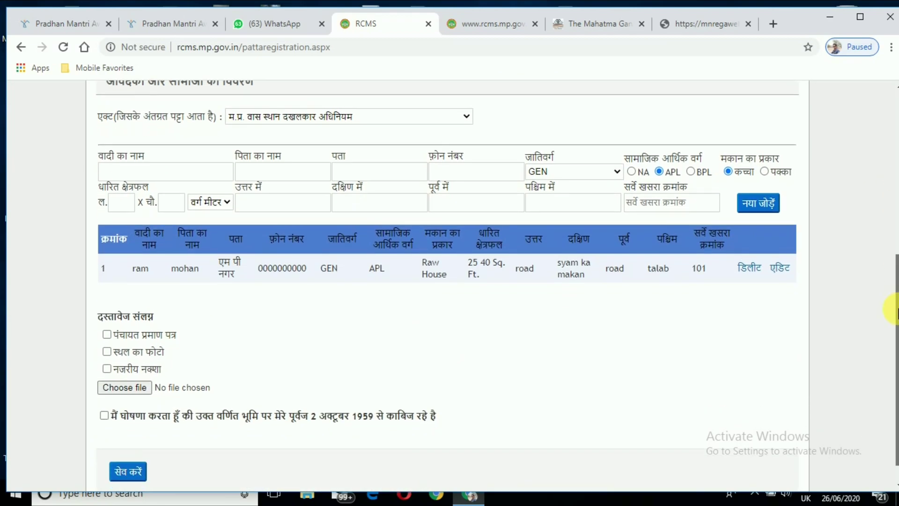
{"action": "scroll", "coordinate": [895, 309], "scroll_direction": "down", "scroll_amount": 1}
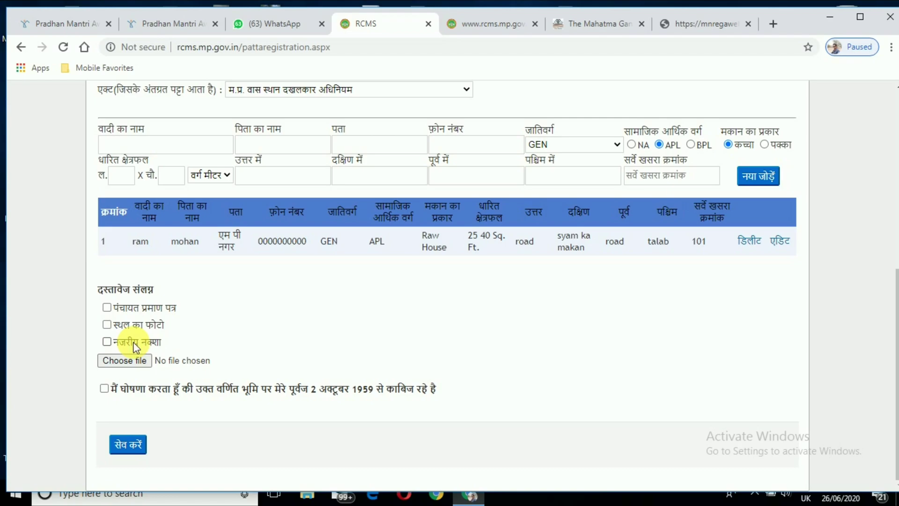
{"action": "left_click", "coordinate": [125, 361]}
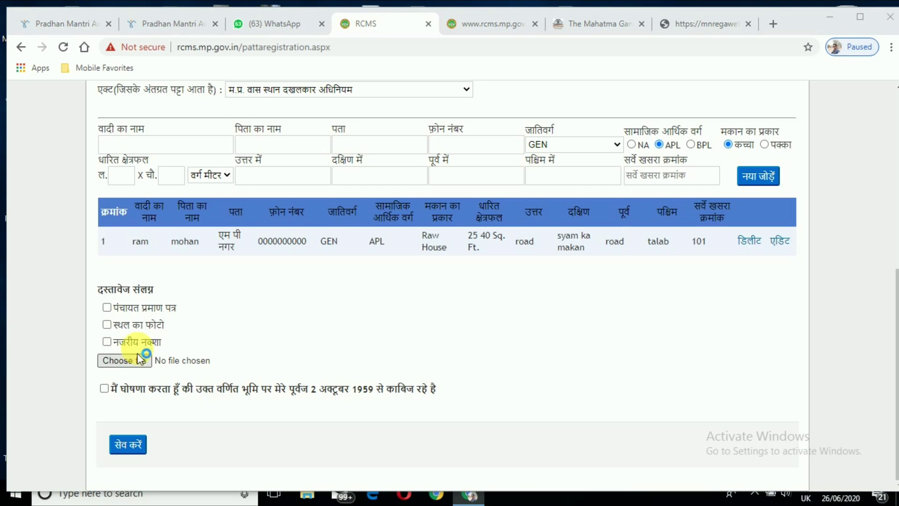
{"action": "left_click", "coordinate": [287, 399]}
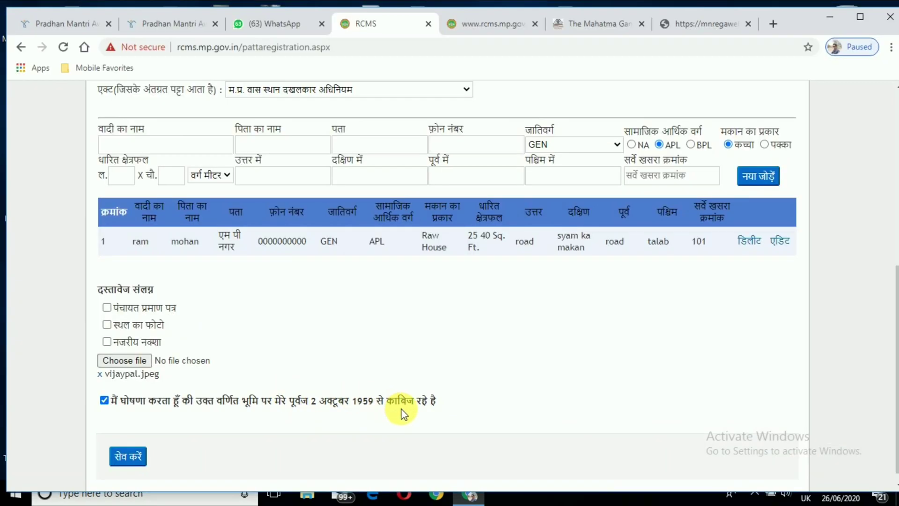
Try to save the patta application with the attached file and accepted declaration.
{"action": "scroll", "coordinate": [884, 273], "scroll_direction": "down", "scroll_amount": 1}
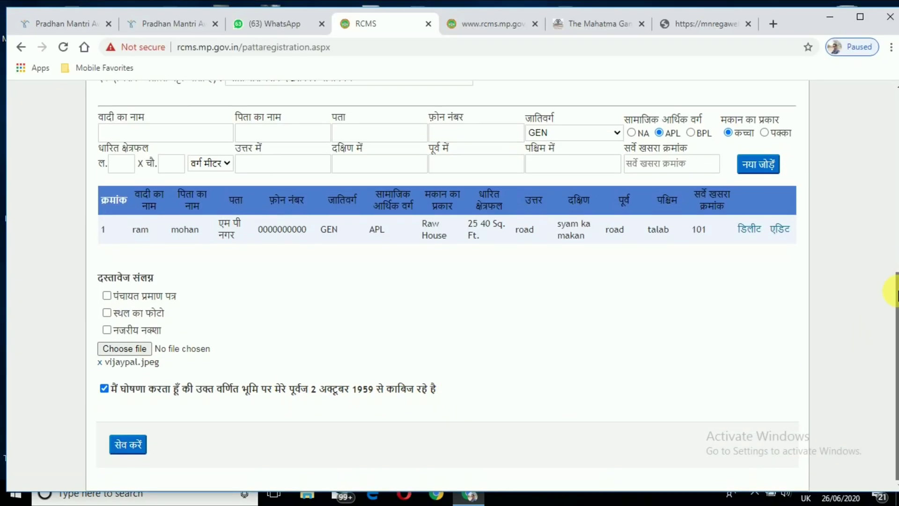
{"action": "left_click", "coordinate": [127, 445]}
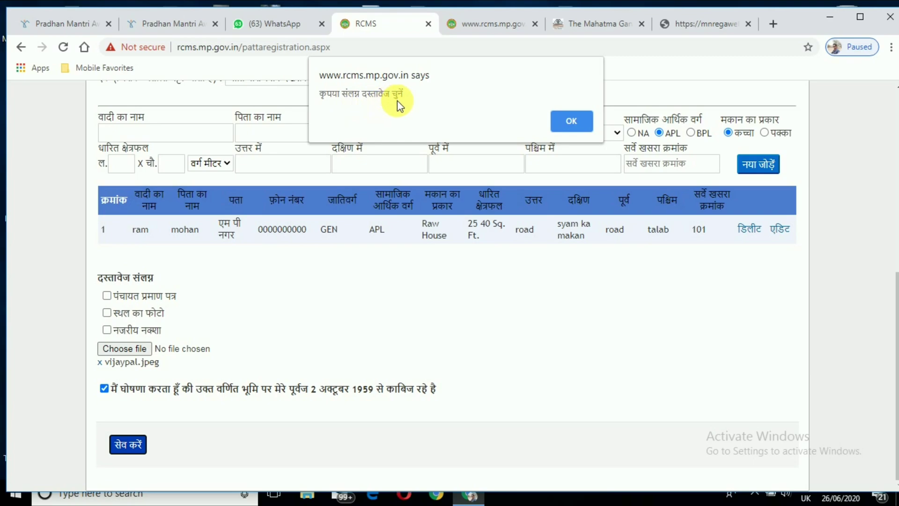
{"action": "left_click", "coordinate": [584, 131]}
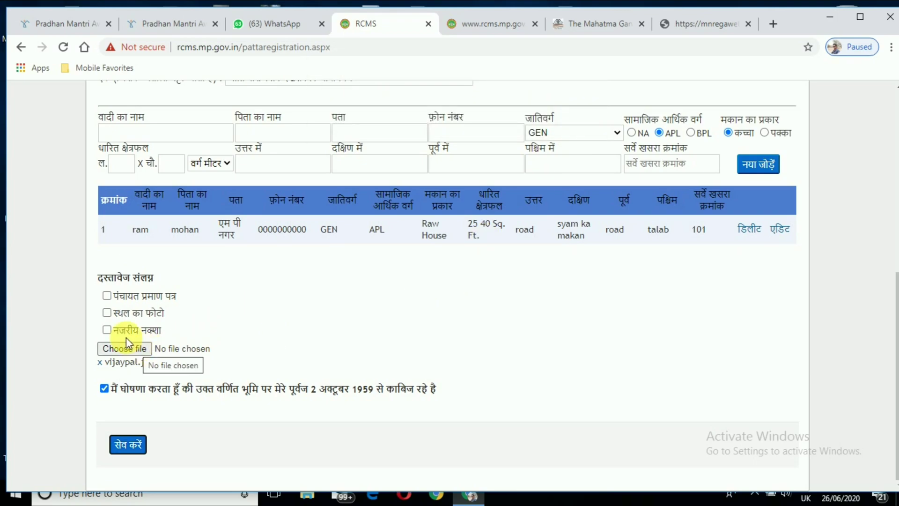
Mark पंचायत प्रमाण पत्र as the attached document and save the application.
{"action": "left_click", "coordinate": [107, 294]}
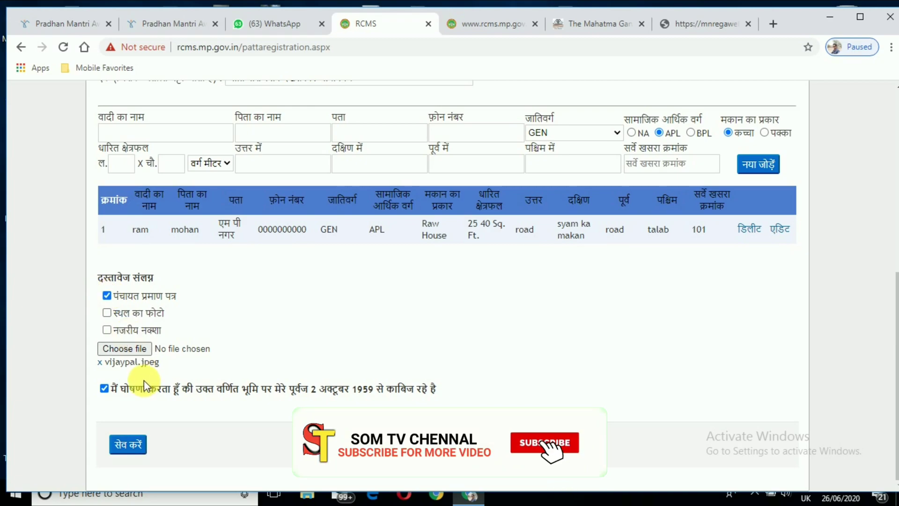
{"action": "left_click", "coordinate": [127, 444]}
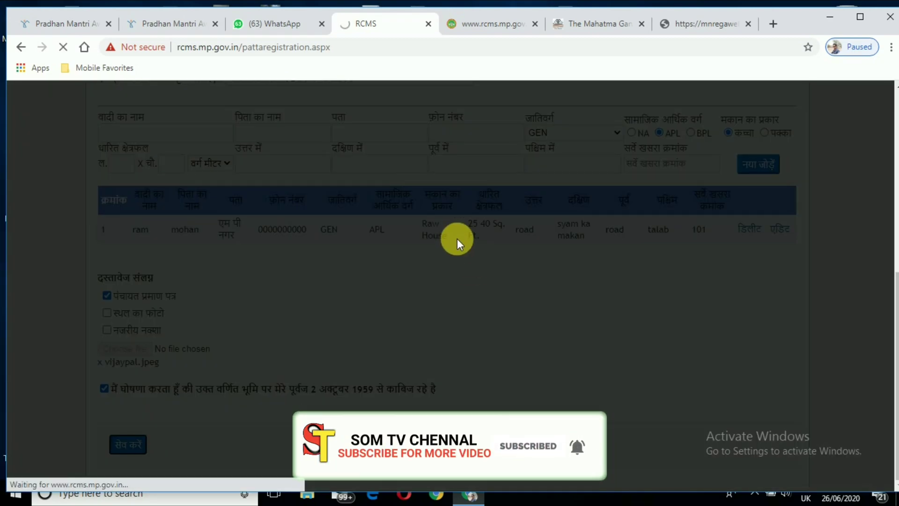